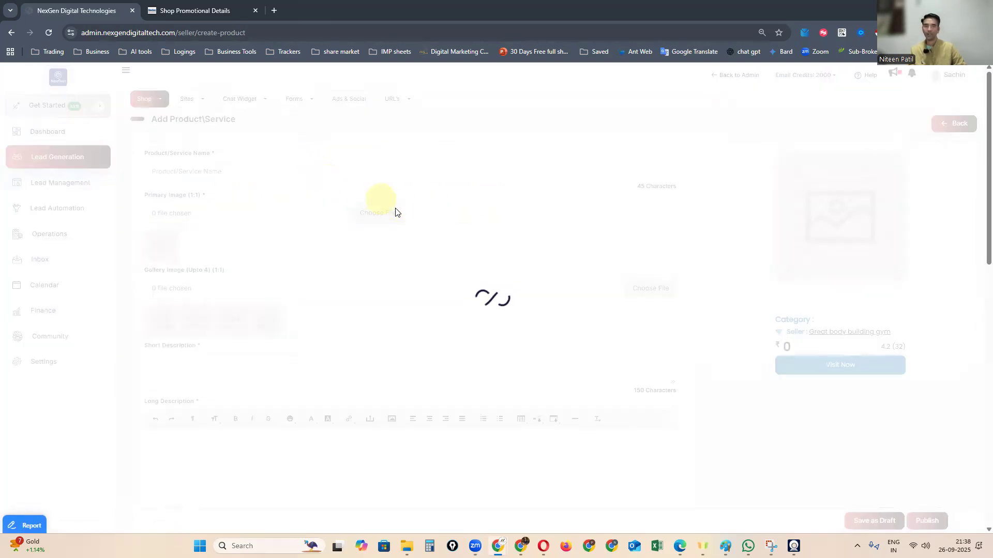
Step: Name the product "Water Bottel" and use the square ChatGPT Image PNG with the NexGen logo as its primary image
left_click(286, 171)
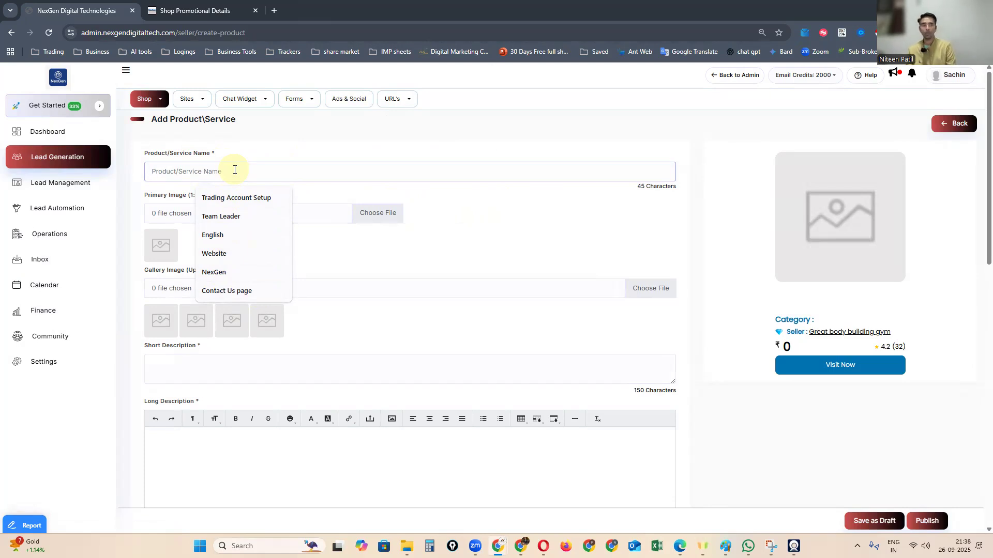
type("Water Bottel")
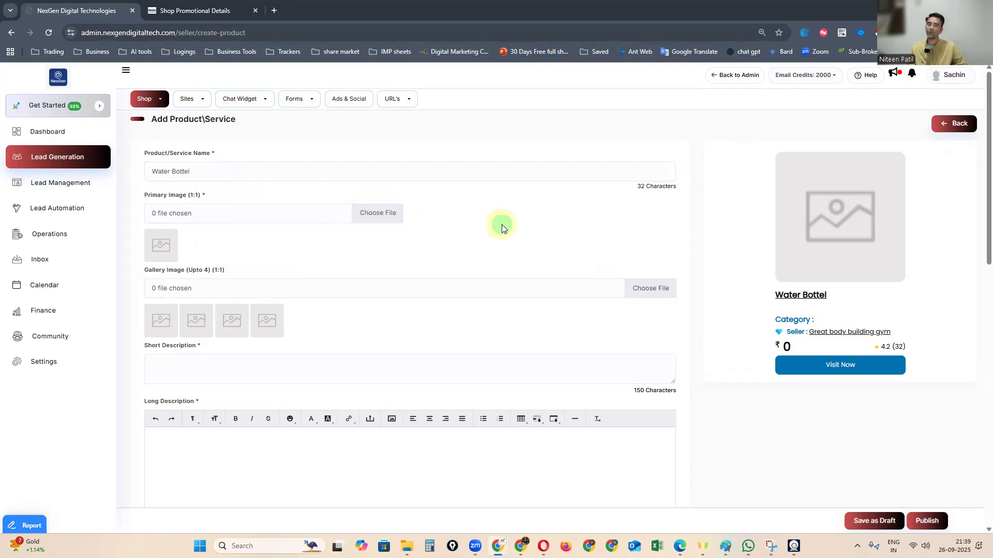
scroll(501, 223, "down", 3)
scroll(373, 194, "up", 2)
scroll(372, 193, "down", 1)
scroll(372, 193, "up", 1)
left_click(375, 161)
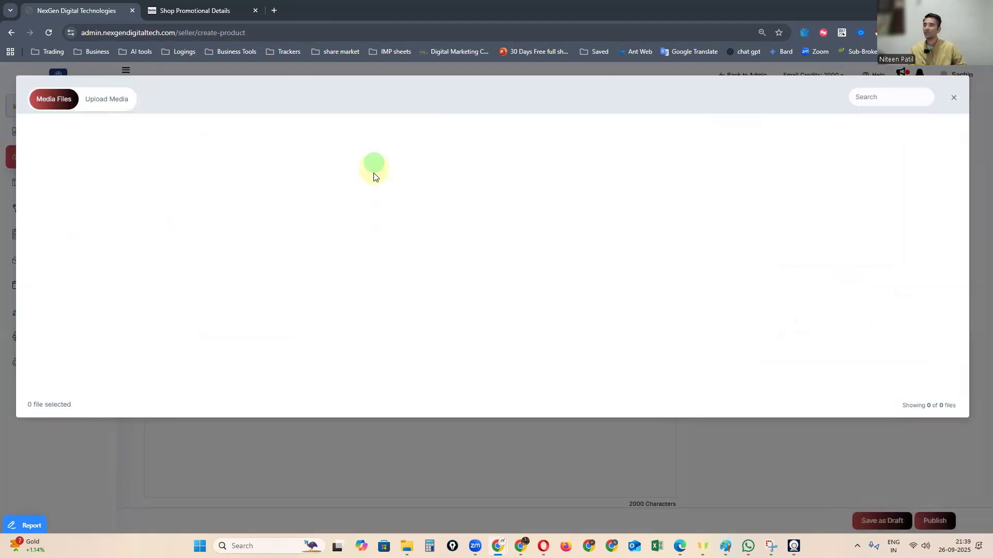
left_click(408, 175)
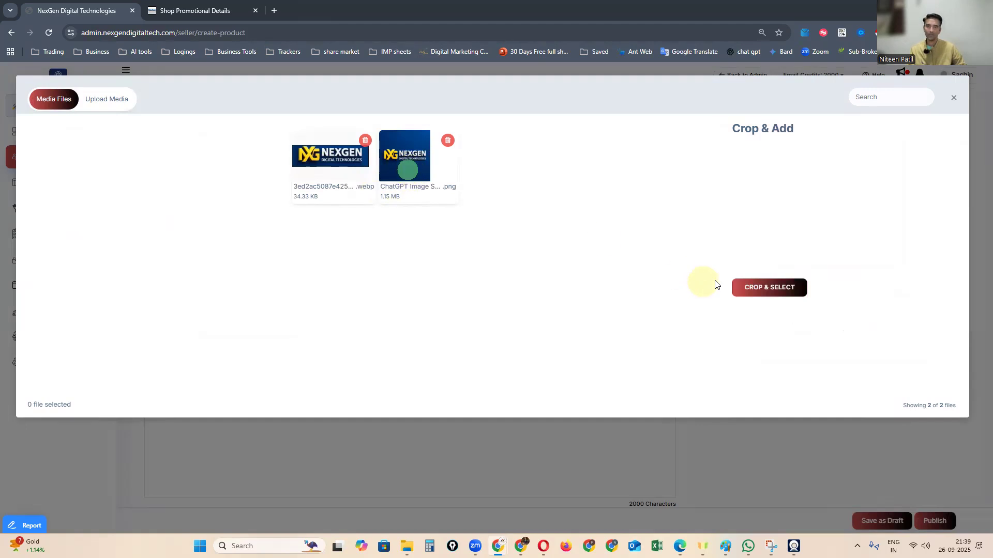
left_click(767, 289)
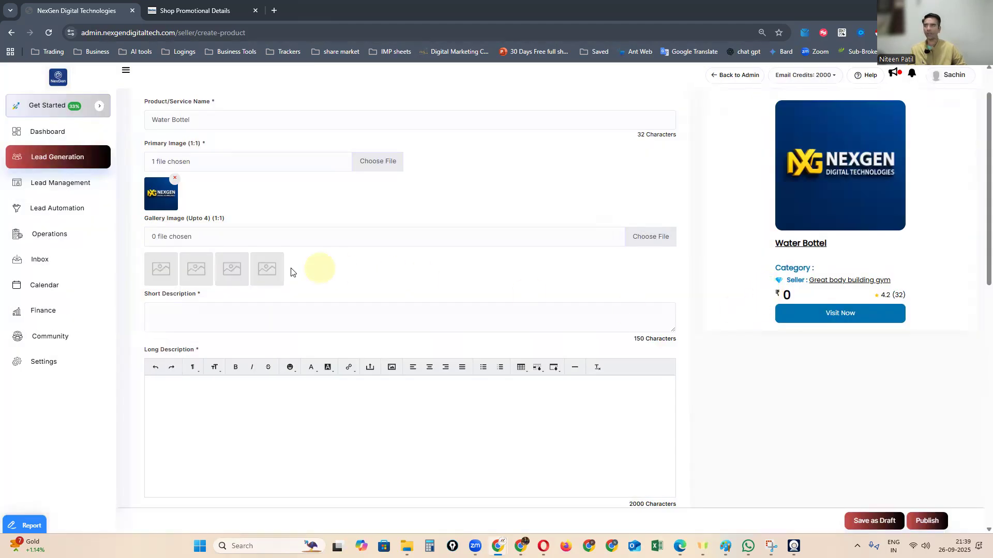
Step: Add the same square NexGen logo PNG from the media files as a gallery image
scroll(319, 234, "down", 2)
scroll(319, 234, "up", 2)
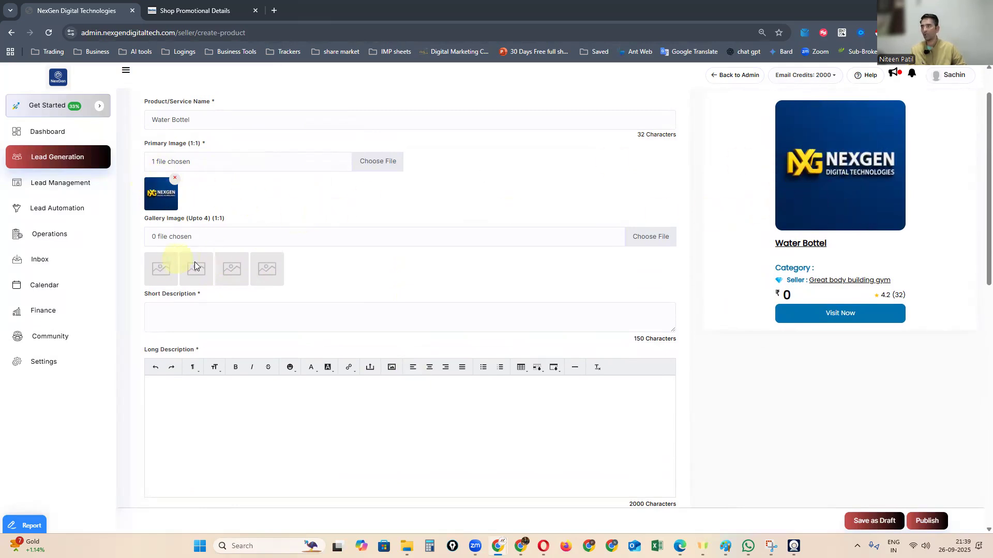
left_click(663, 243)
left_click(401, 160)
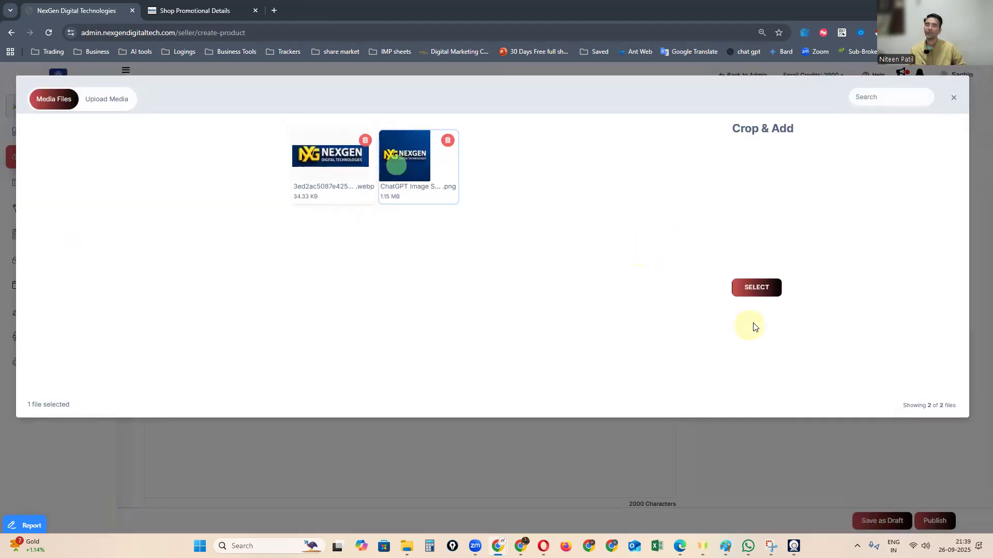
left_click(755, 292)
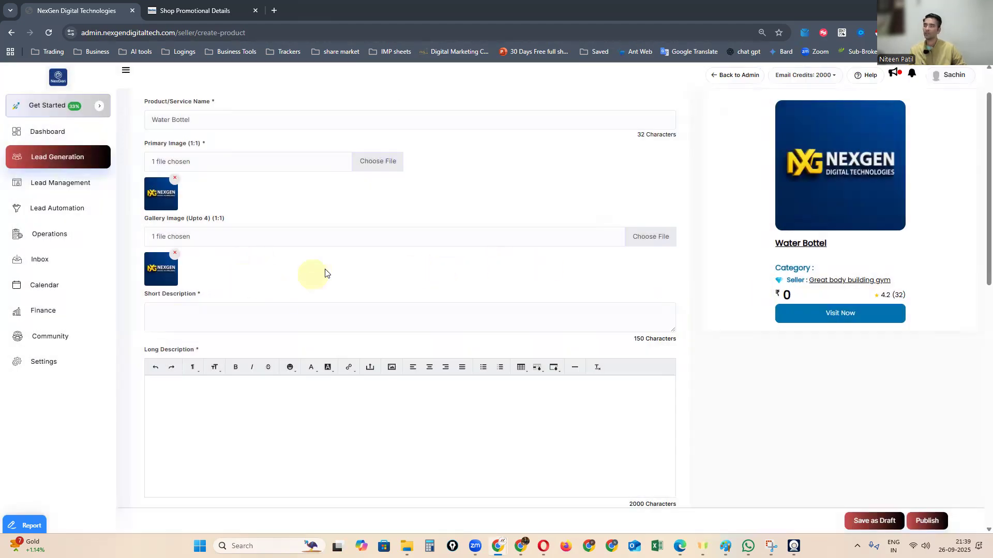
Step: Fill in the short description with "fcsdfsnf" and the long description with "sdgsdfhsdh"
scroll(351, 263, "down", 2)
scroll(373, 269, "down", 1)
left_click(228, 162)
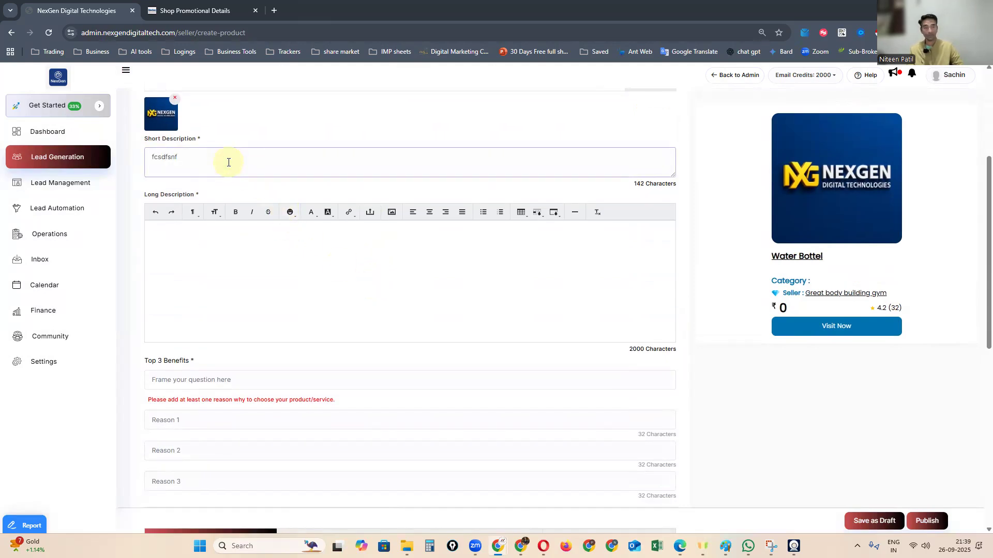
left_click(254, 278)
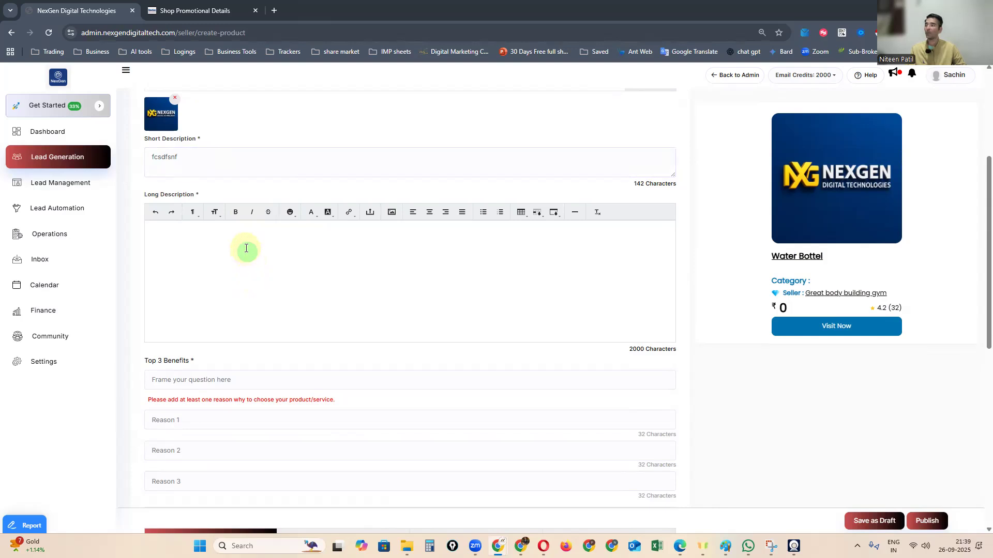
type("sdgsdfhsdh")
Step: Title the benefits "Top 3 Benefits" with the reasons "1️⃣ Learn a Proven, Low-Stress", "Practical, Actionable Solutions" and "3️⃣ Build a Secondary Income"
scroll(245, 246, "down", 2)
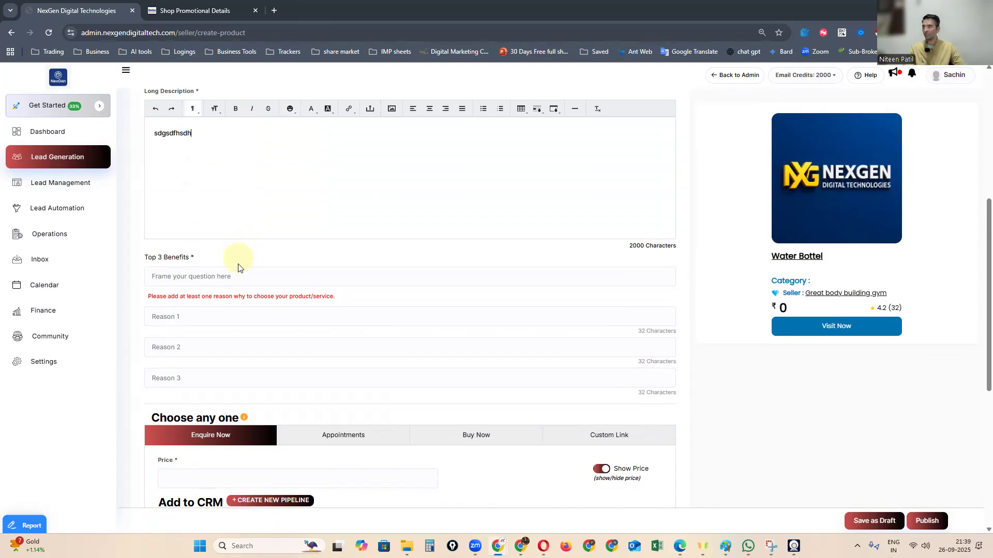
left_click(226, 279)
left_click(242, 302)
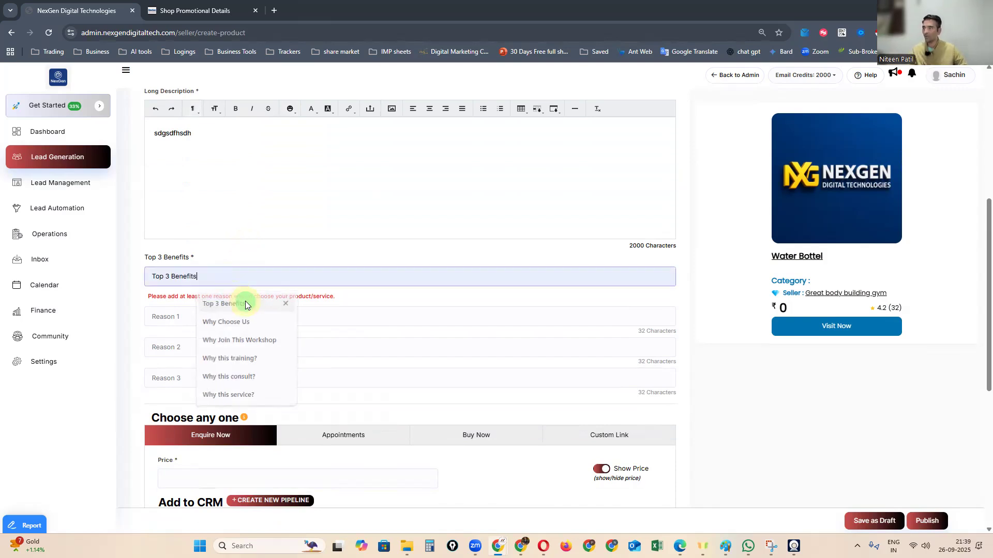
left_click(222, 318)
left_click(235, 341)
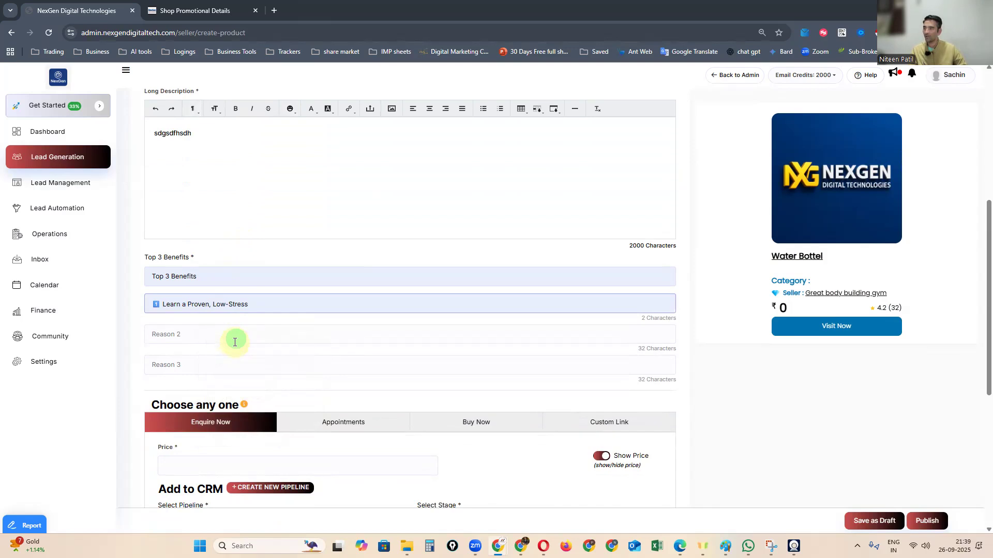
left_click(235, 342)
left_click(245, 357)
left_click(244, 367)
left_click(254, 392)
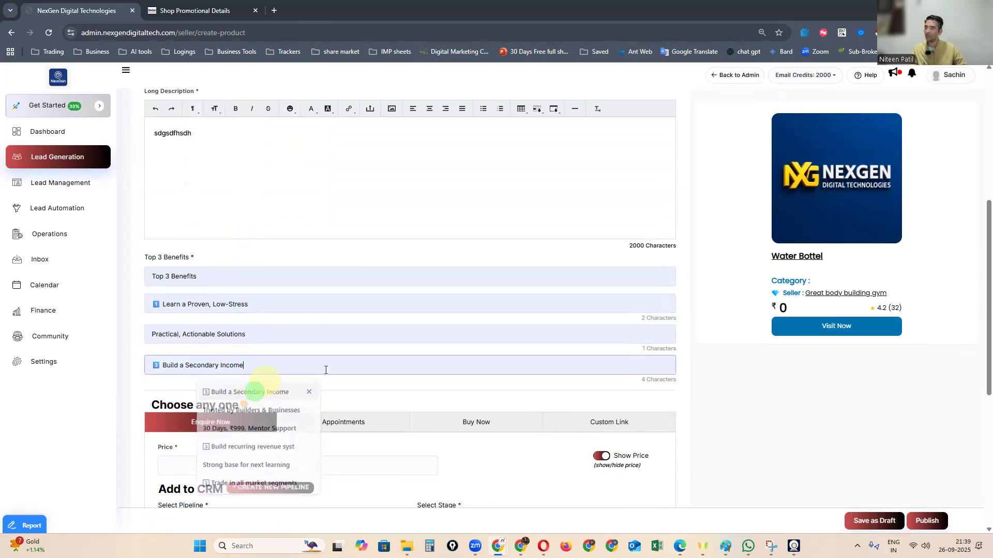
Step: Review the settings of the Enquire Now, Appointments, Buy Now and Custom Link action options
scroll(393, 355, "down", 4)
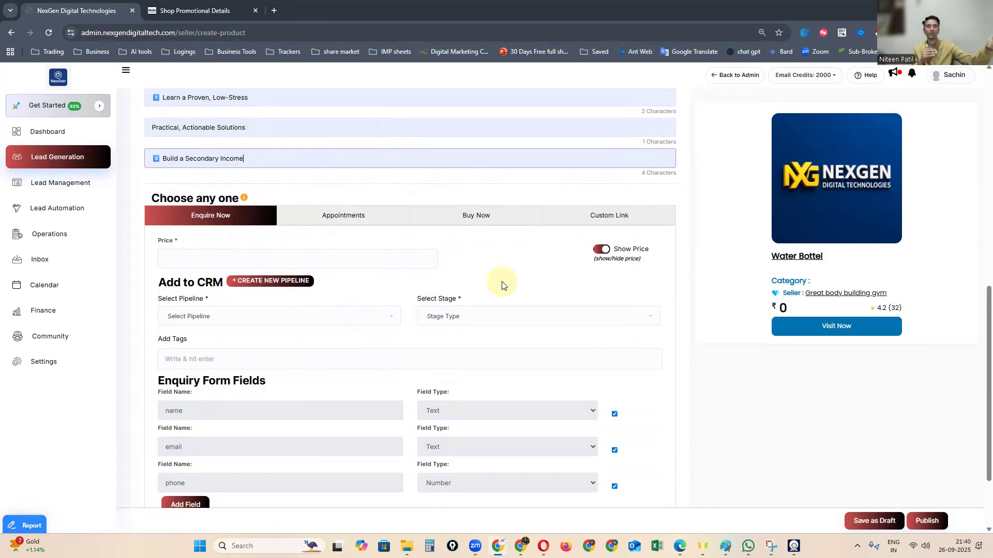
left_click(228, 215)
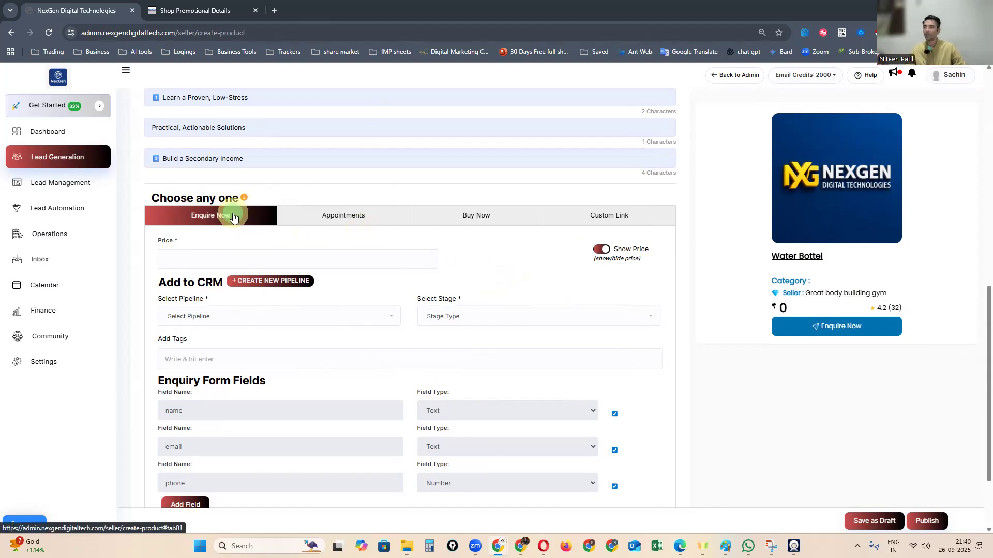
left_click(360, 219)
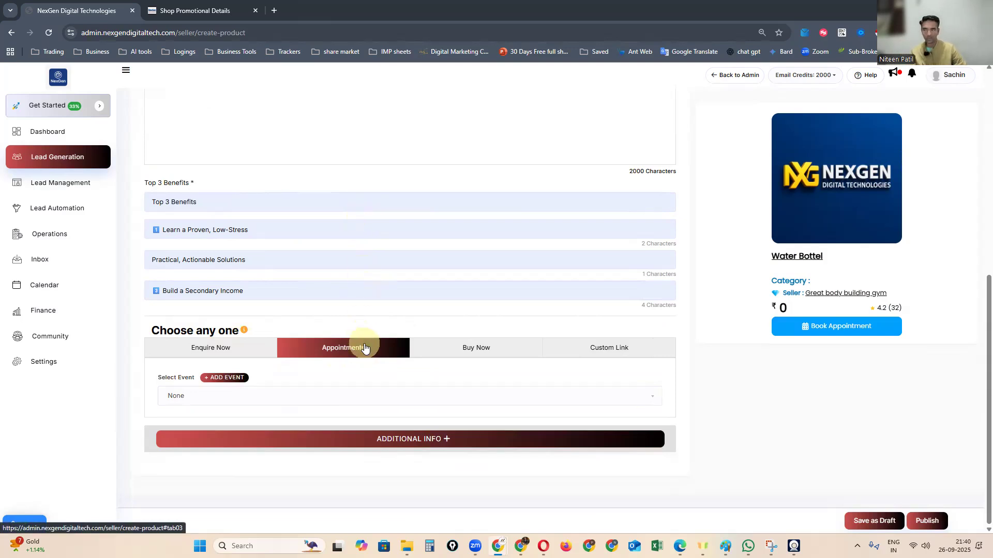
left_click(486, 356)
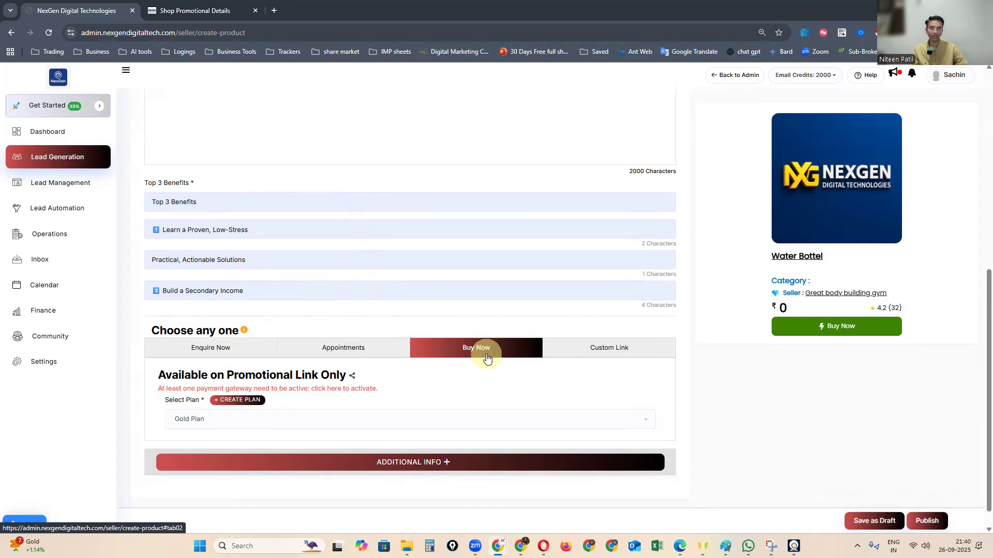
left_click(594, 349)
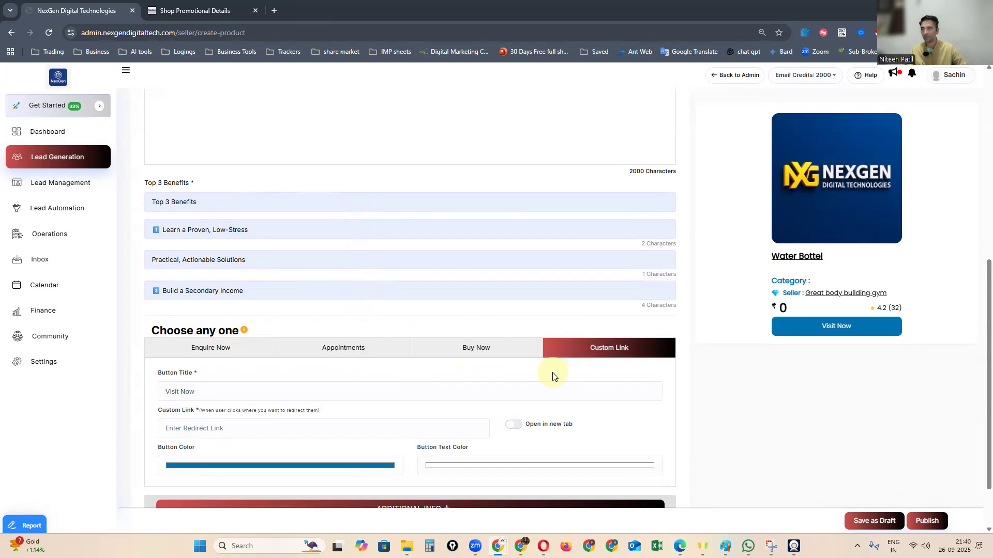
Step: Choose Enquire Now as the product's action and set the price to 150
left_click(247, 344)
scroll(336, 347, "down", 3)
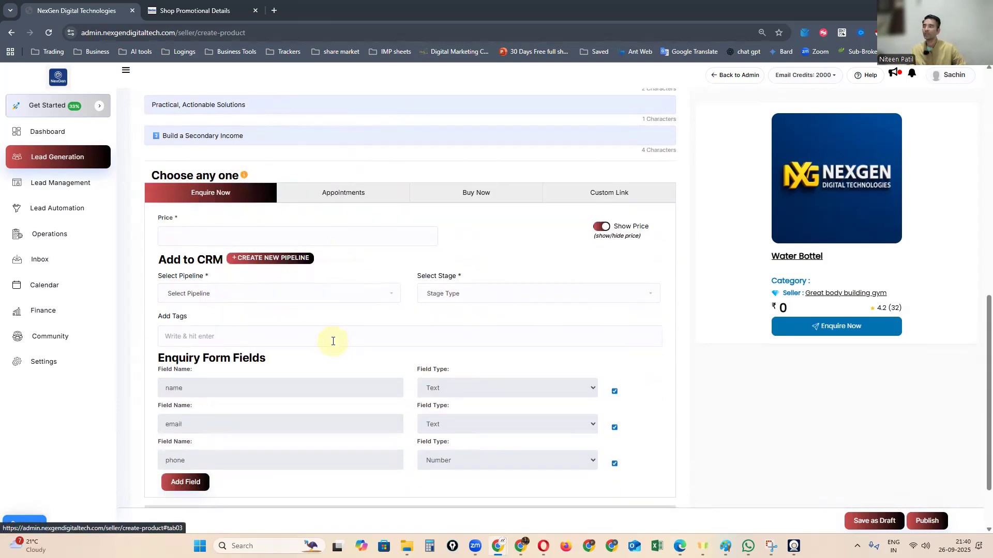
scroll(333, 342, "down", 1)
left_click(236, 179)
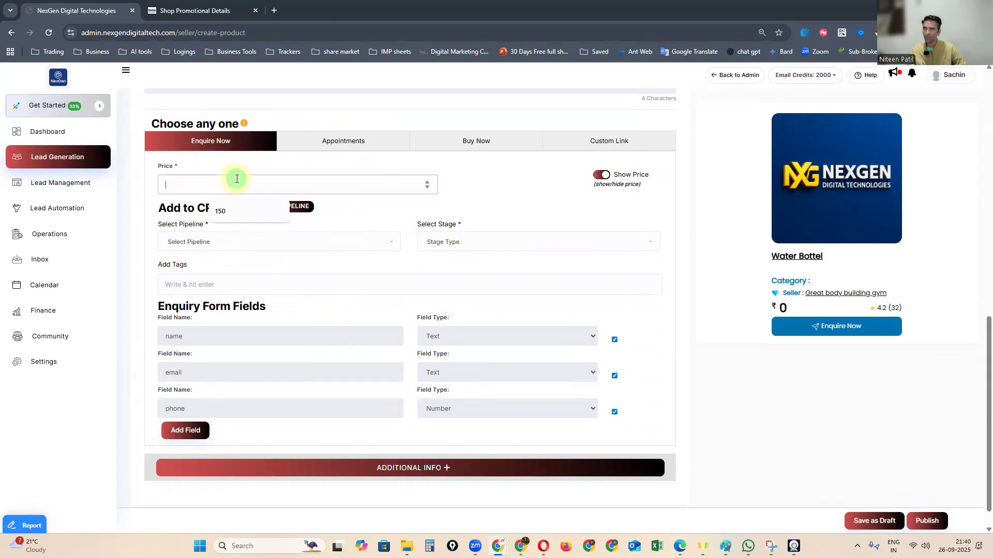
left_click(235, 210)
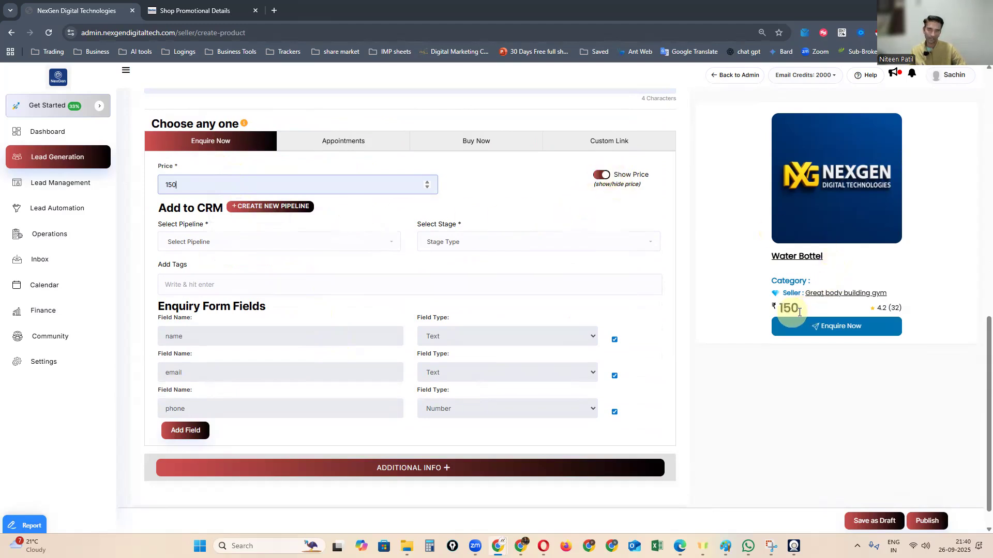
scroll(472, 225, "down", 1)
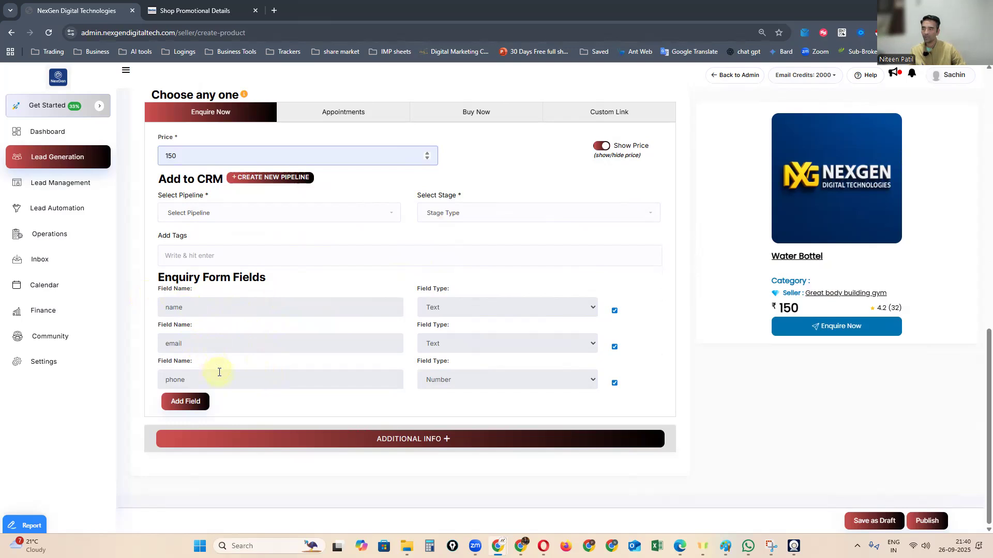
left_click(185, 401)
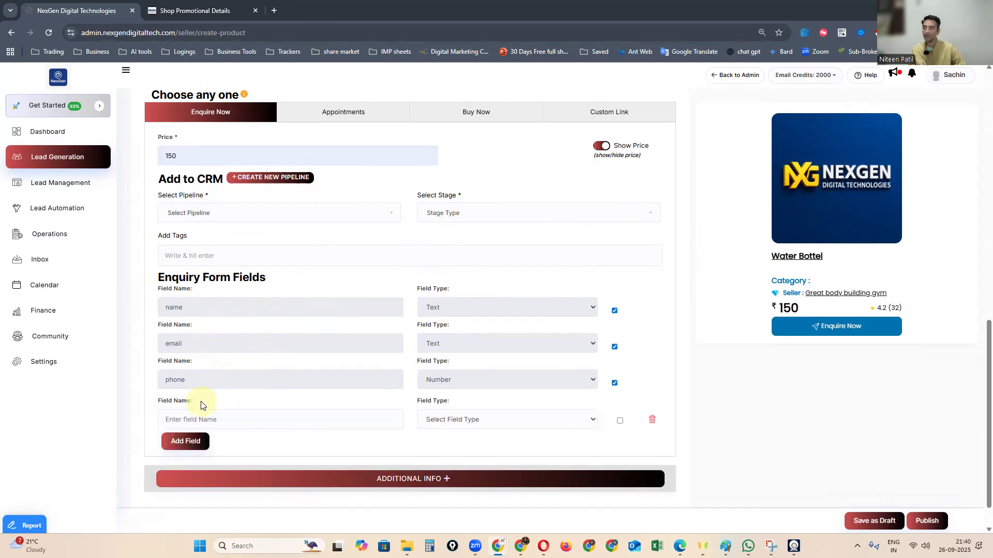
left_click(339, 418)
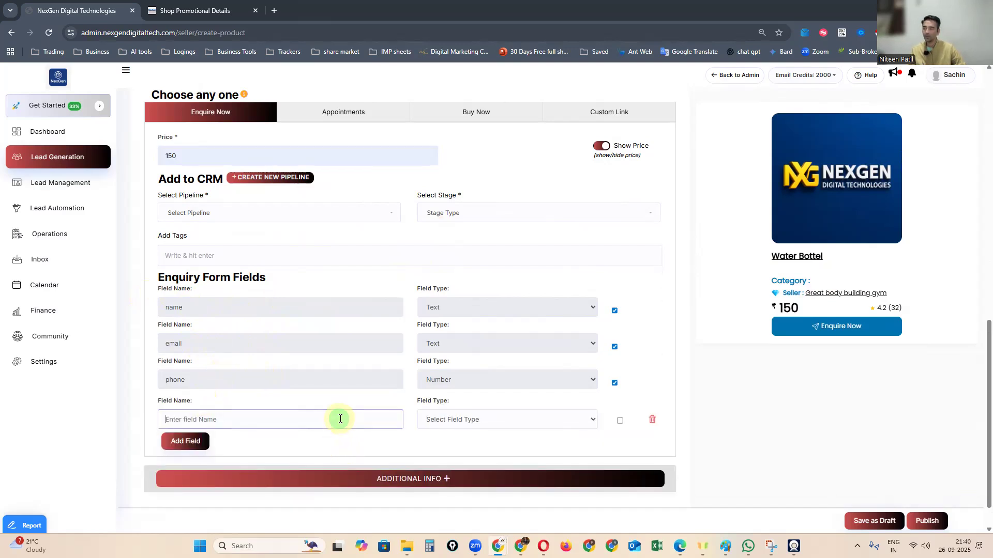
left_click(486, 421)
left_click(308, 418)
left_click(237, 420)
left_click(454, 419)
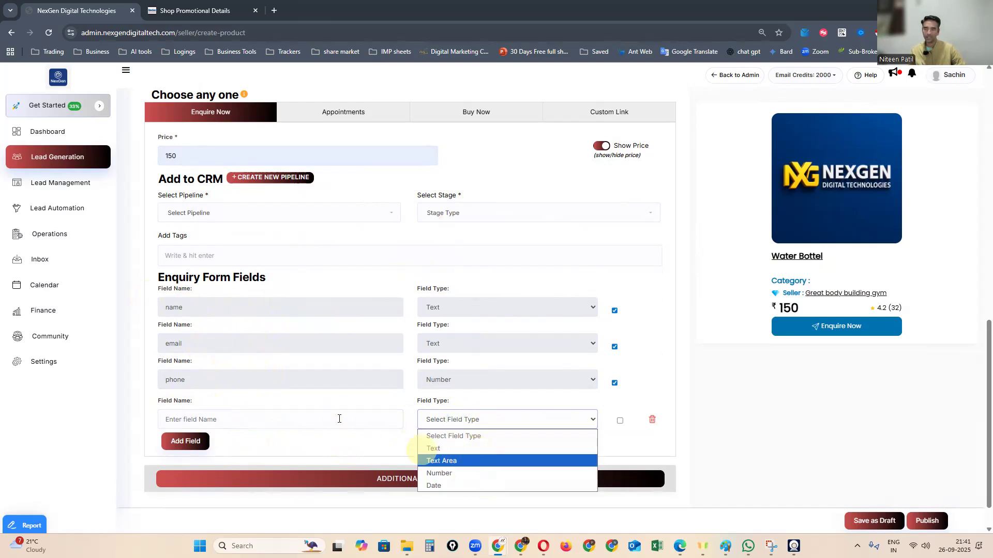
left_click(316, 400)
left_click(325, 414)
left_click(651, 421)
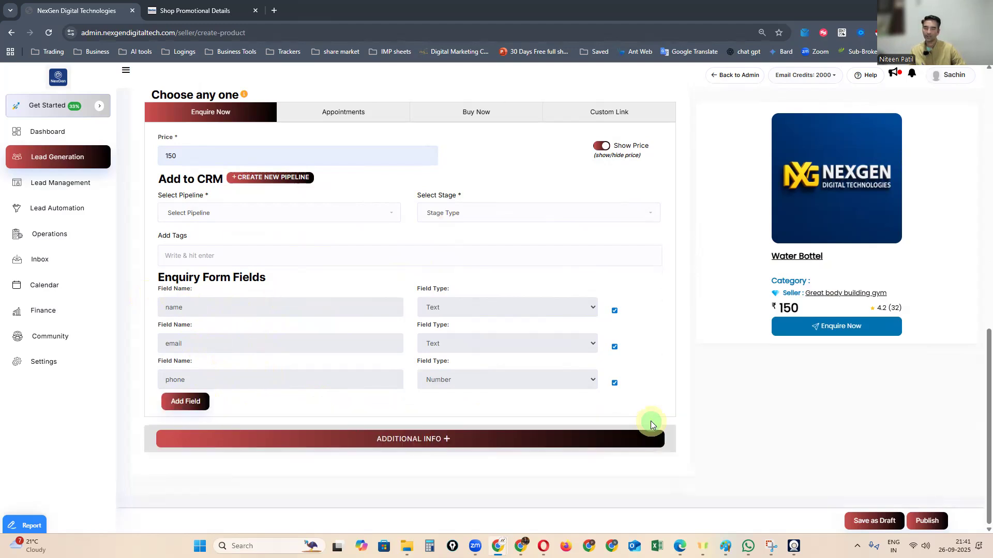
Step: Assign the product's enquiries to the VSL Funnel pipeline at the Lead stage and publish the product
left_click(925, 523)
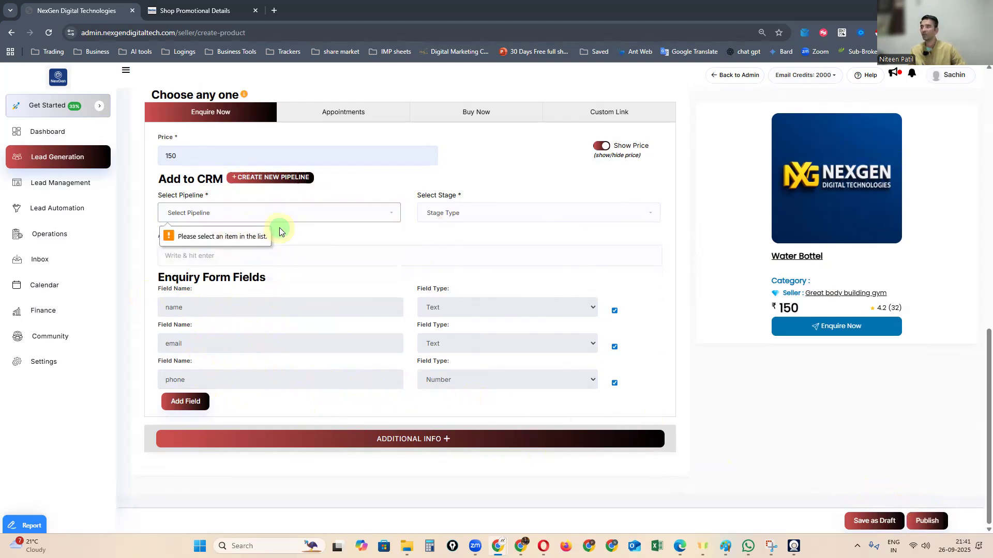
left_click(259, 218)
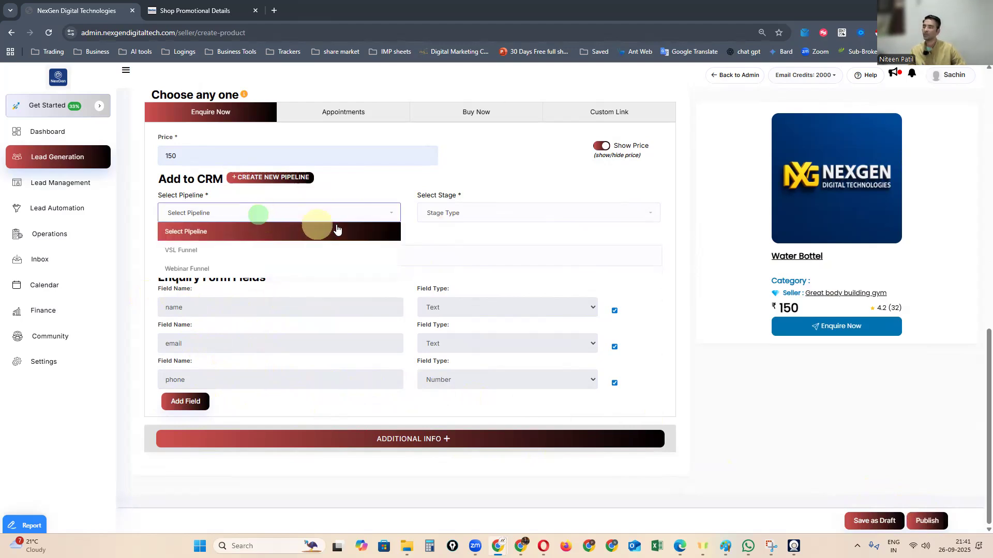
left_click(218, 252)
left_click(465, 221)
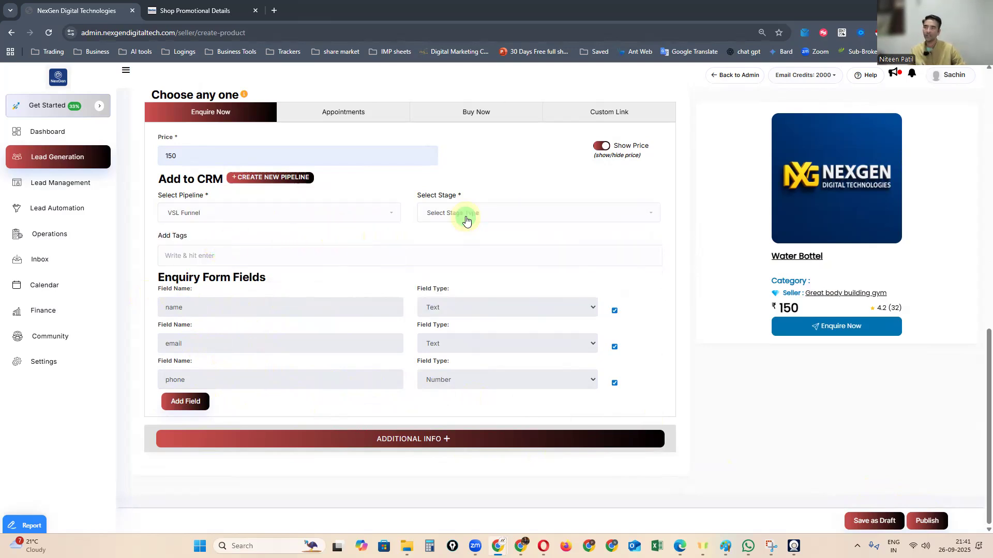
left_click(472, 221)
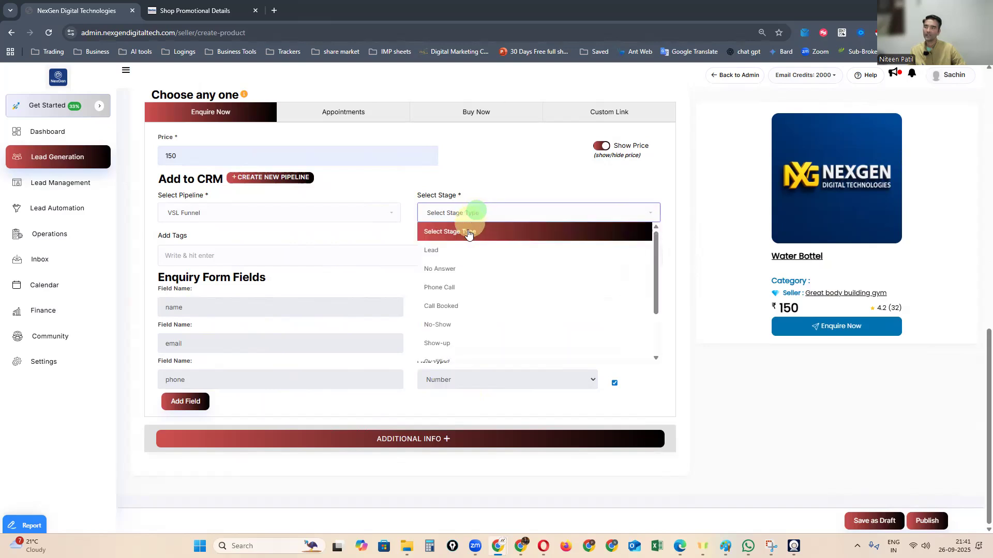
left_click(463, 249)
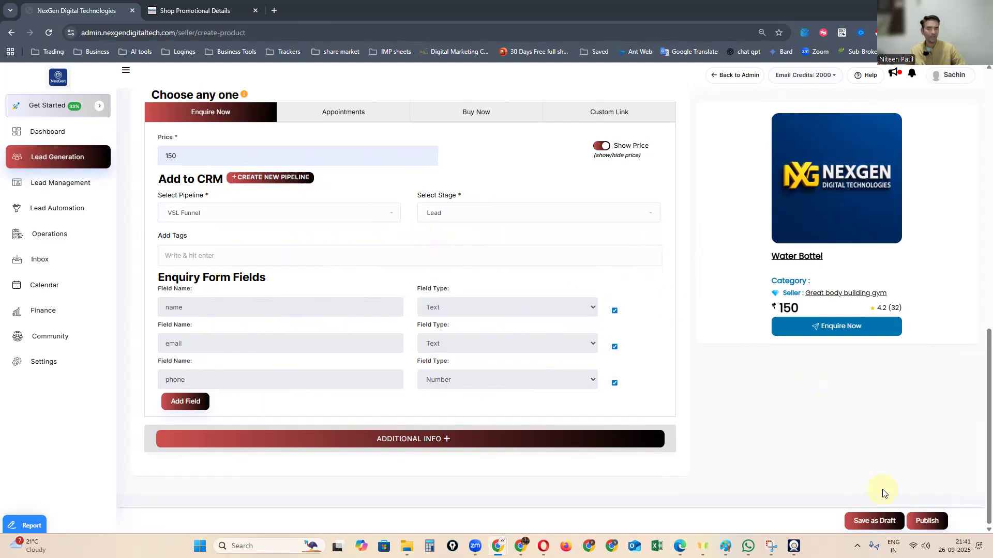
left_click(928, 523)
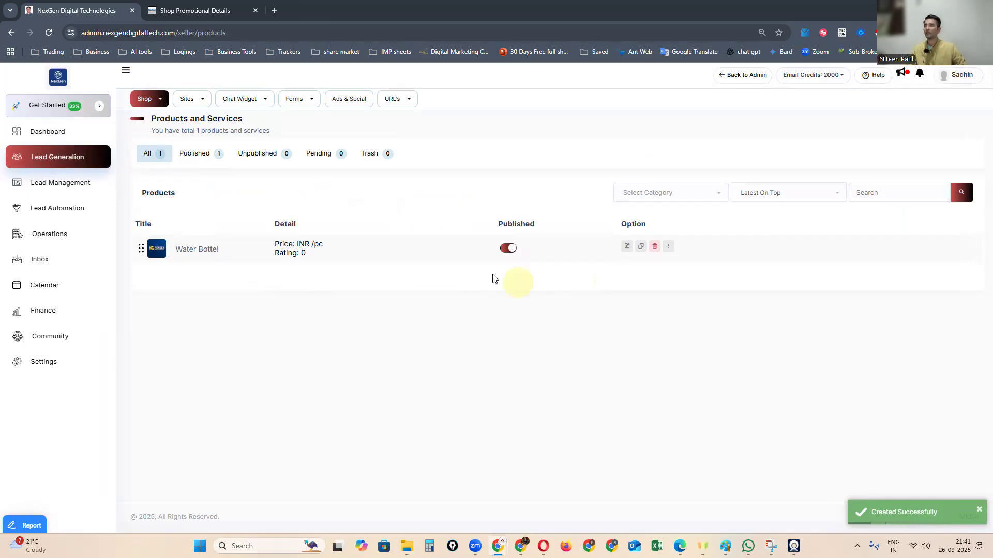
Step: Switch to the shop's promotional page and reload it to check the product listing
left_click(224, 11)
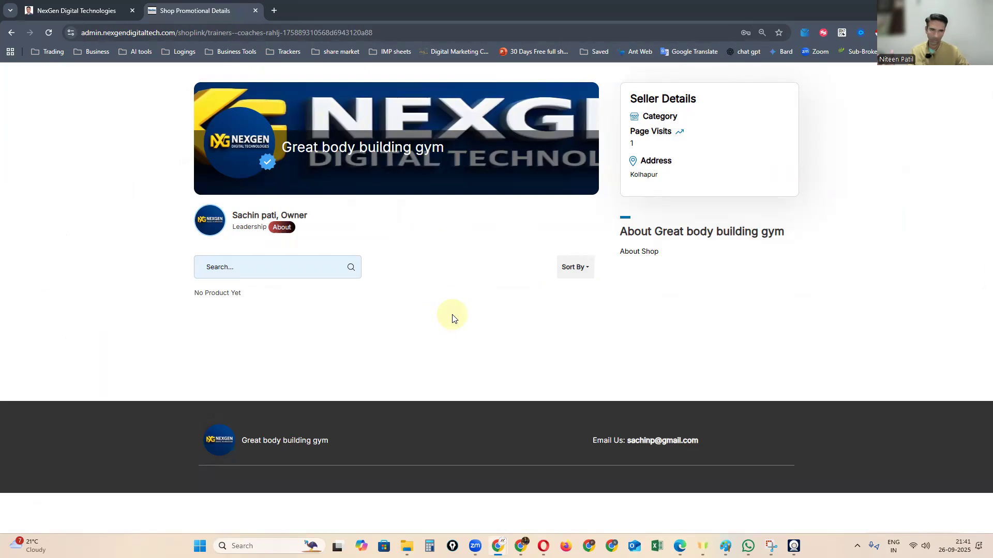
left_click(48, 34)
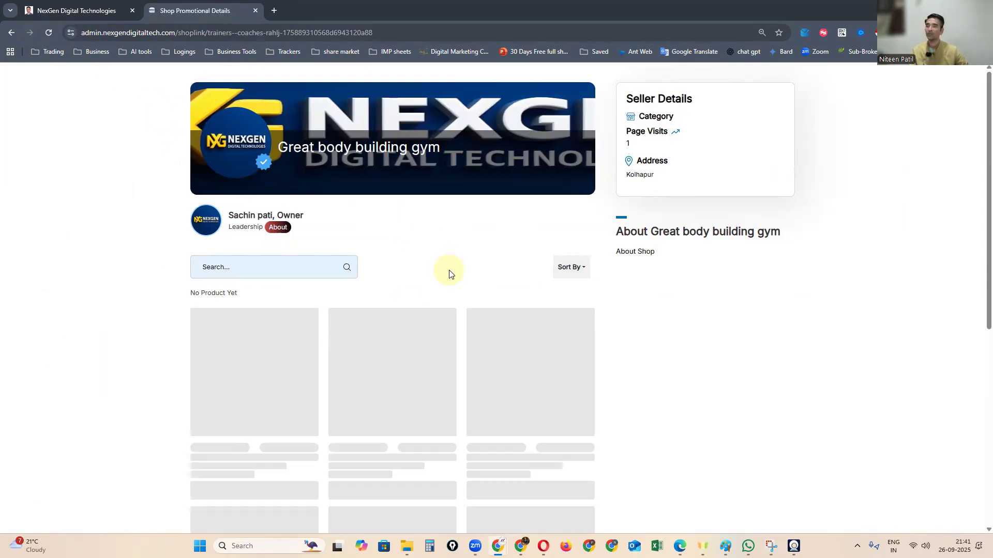
Step: Clone the Water Bottel product from the seller's product list and try to publish the copy
scroll(455, 271, "down", 2)
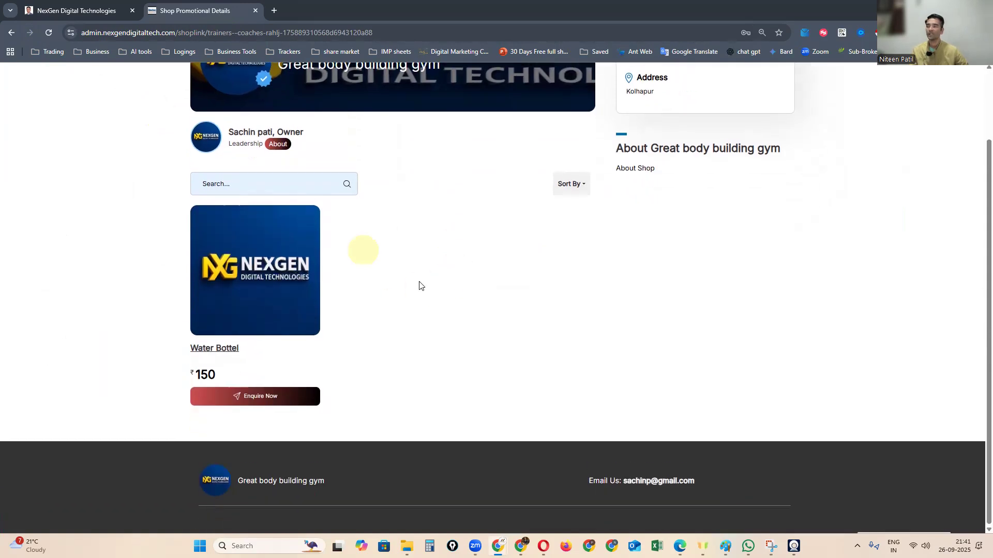
left_click(100, 15)
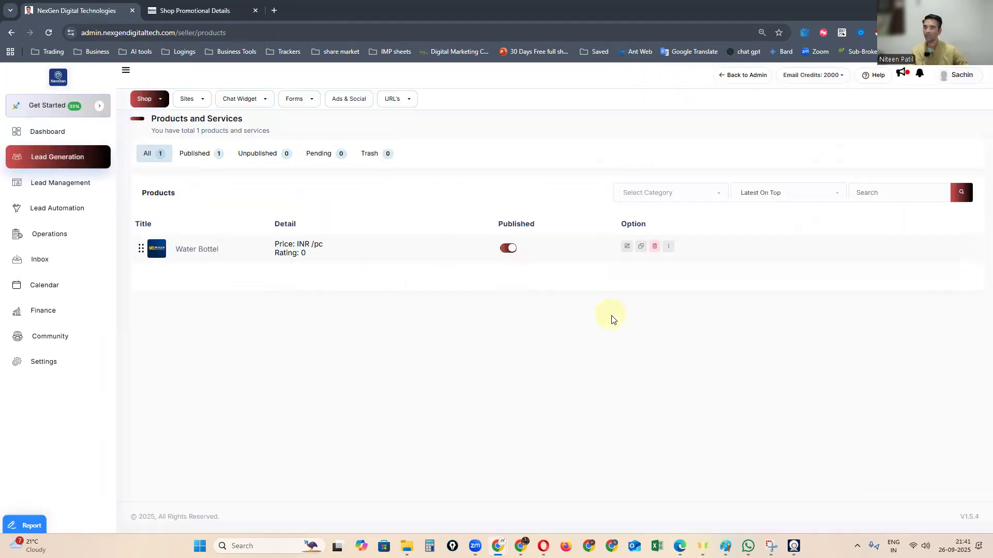
left_click(641, 253)
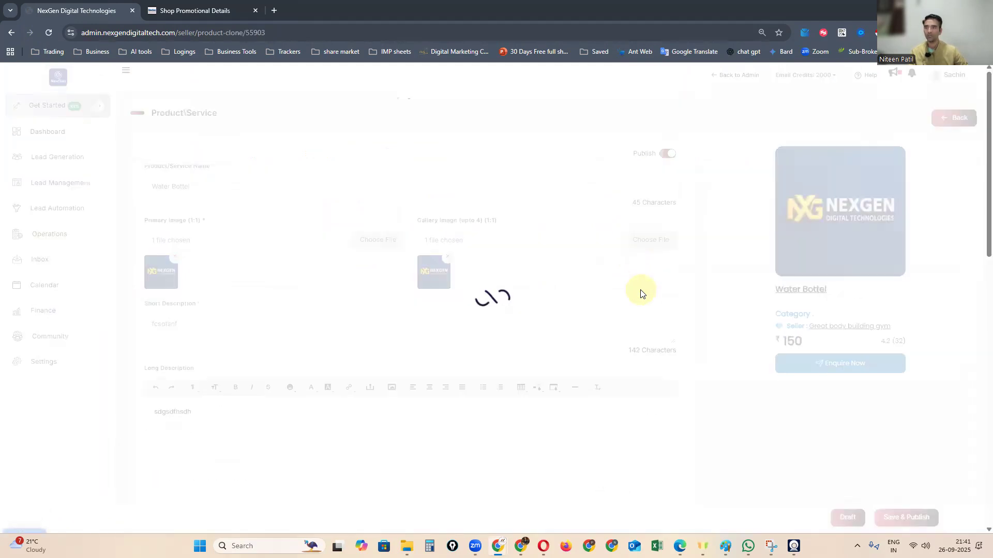
scroll(774, 377, "down", 5)
scroll(774, 378, "down", 1)
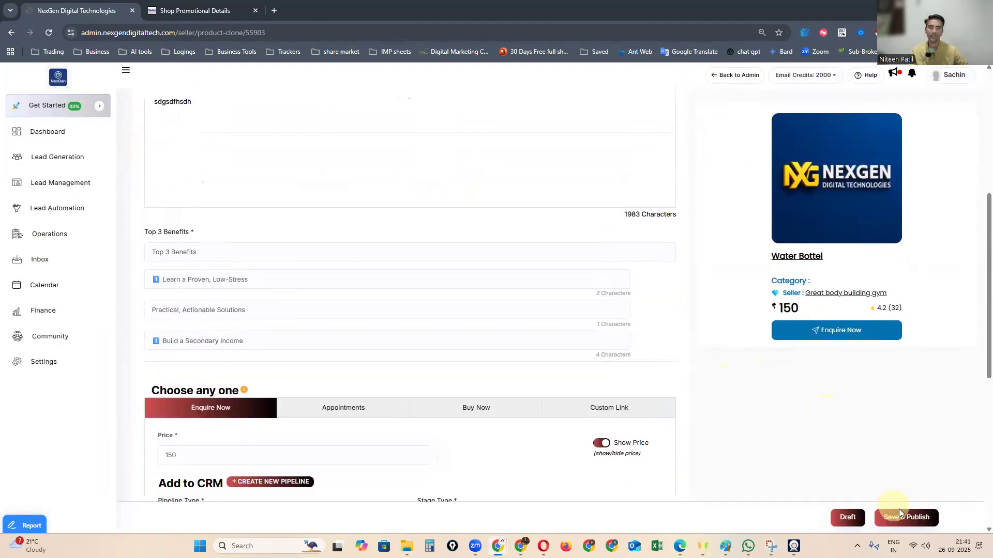
left_click(908, 516)
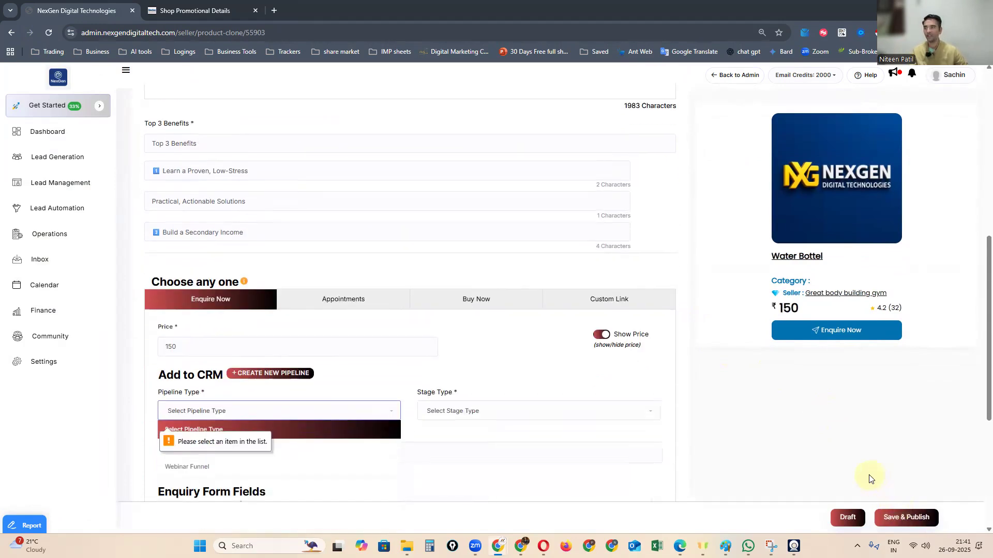
Step: Assign the cloned product's enquiries to the VSL Funnel pipeline at the Lead stage and publish it
left_click(308, 408)
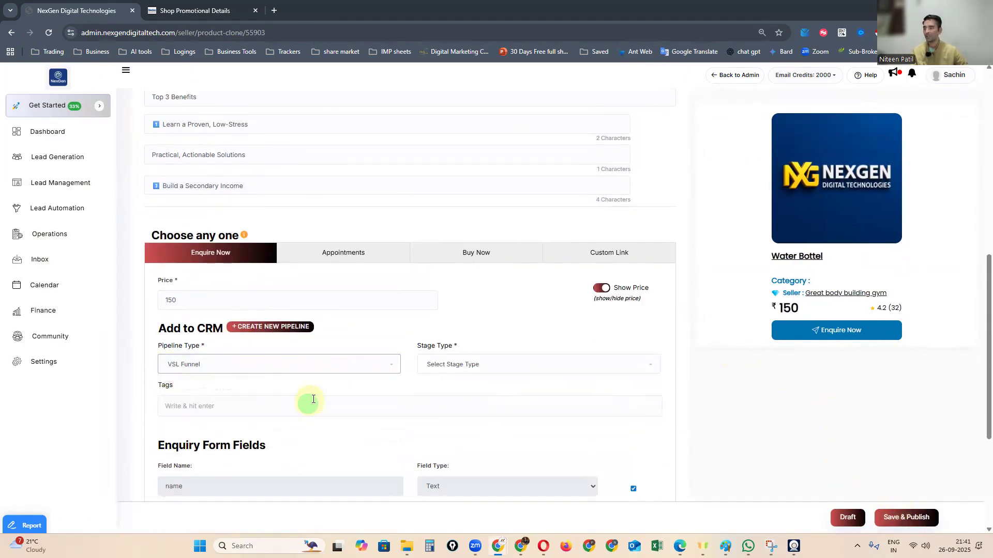
left_click(488, 365)
left_click(501, 407)
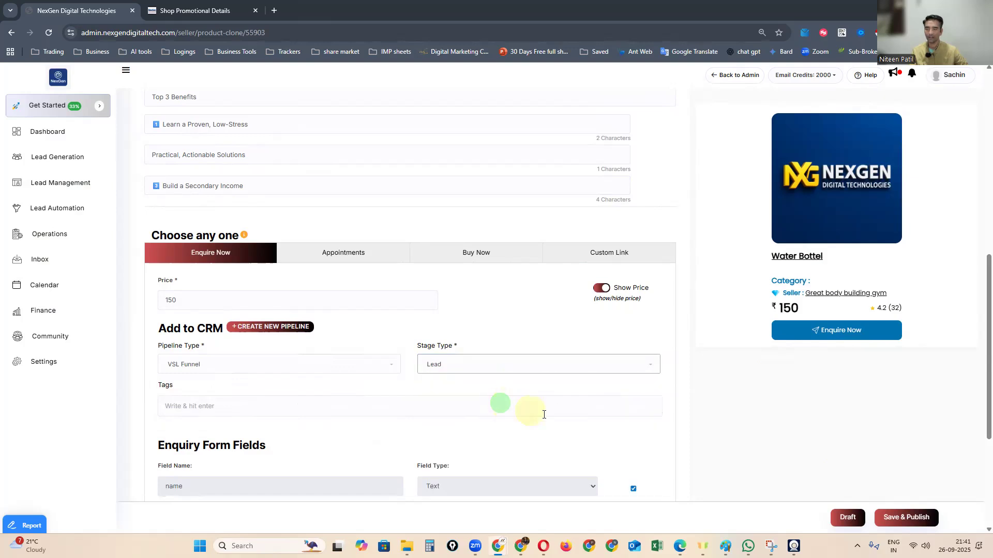
left_click(898, 518)
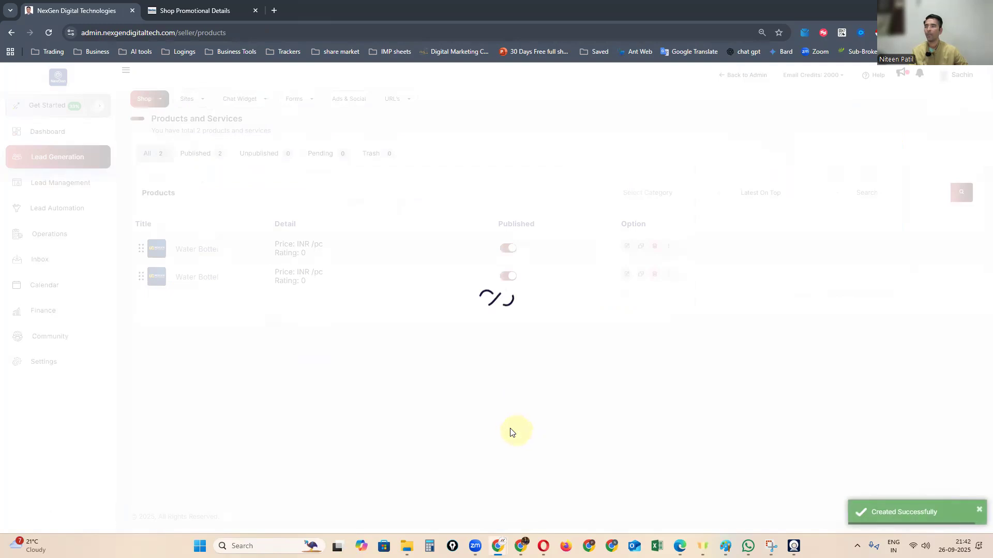
Step: Reload the shop's promotional page and check the listing of the cloned Water Bottel product
left_click(201, 12)
left_click(49, 33)
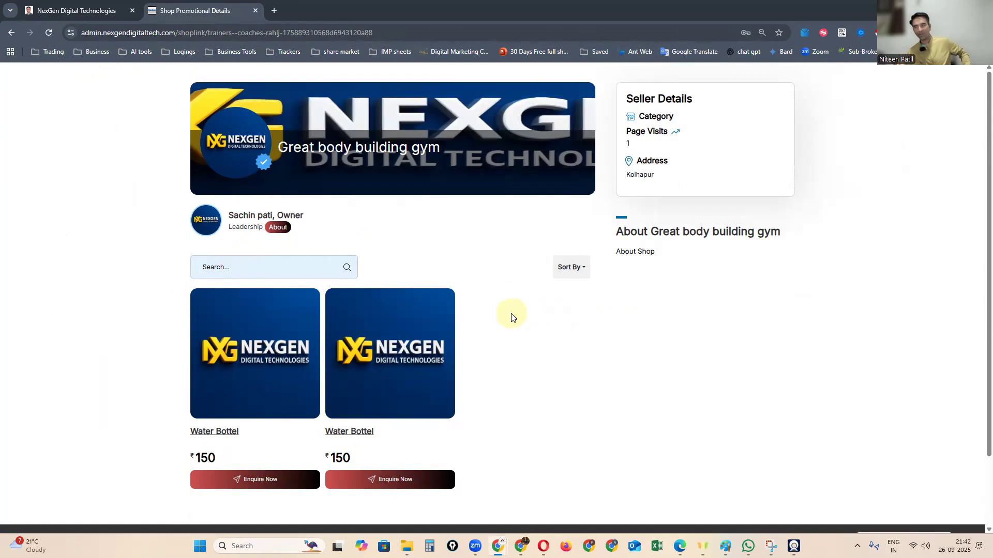
scroll(397, 283, "down", 2)
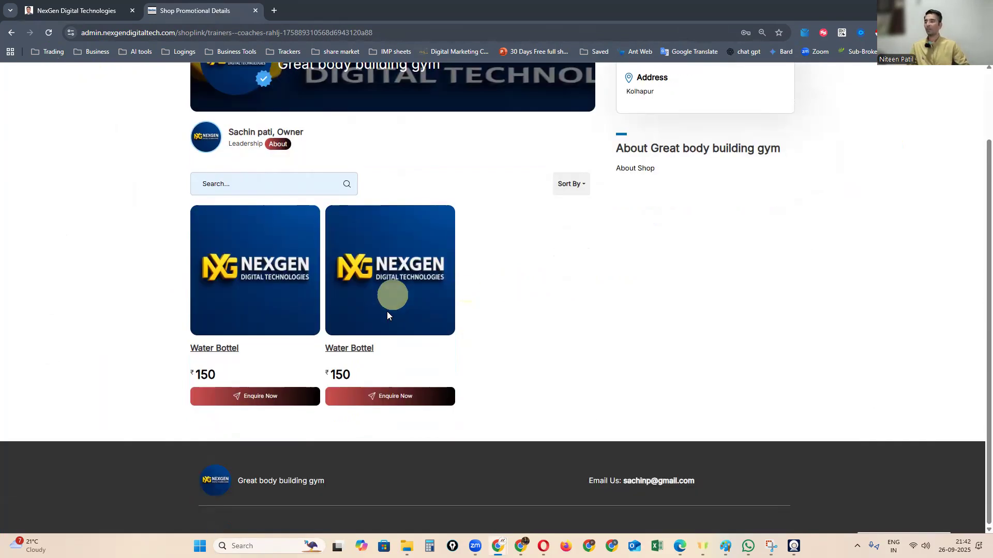
Step: Submit an enquiry for the first Water Bottel product, keeping the prefilled name and email and entering a phone number
left_click(277, 397)
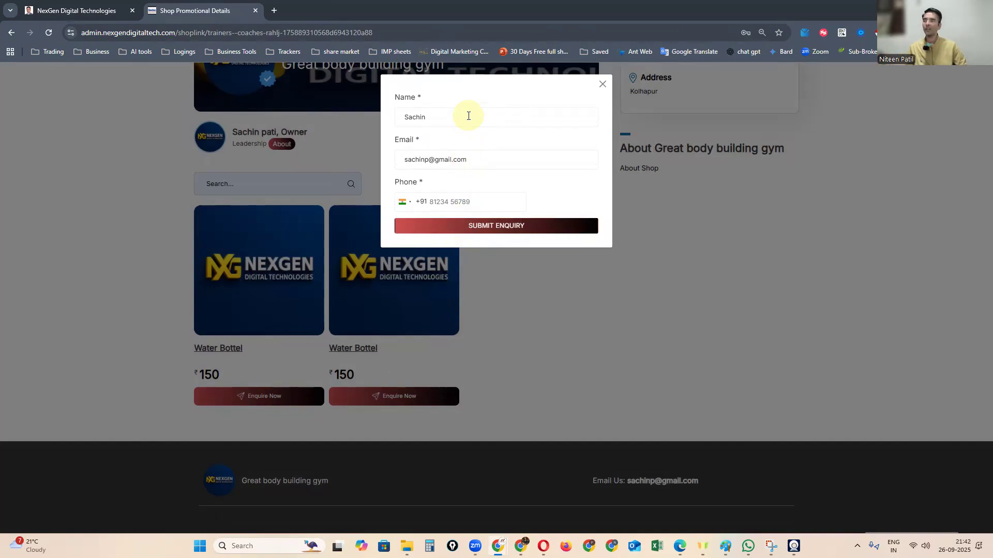
left_click(516, 229)
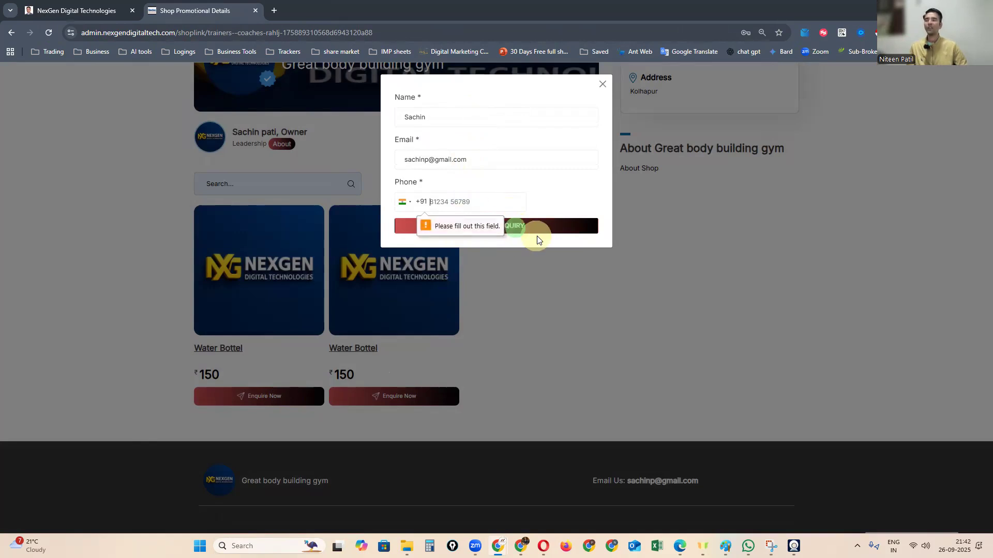
type("464544456+")
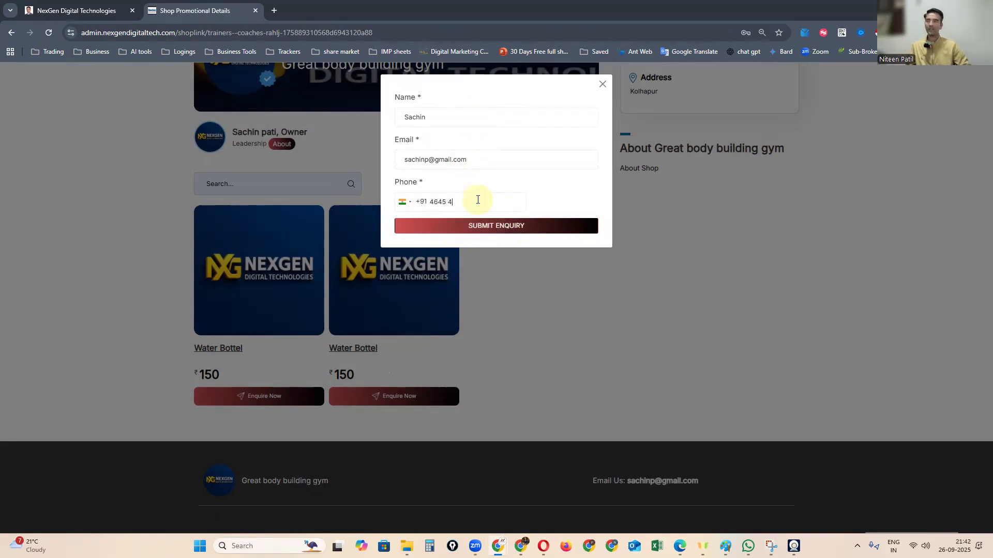
left_click(557, 227)
type("44 564")
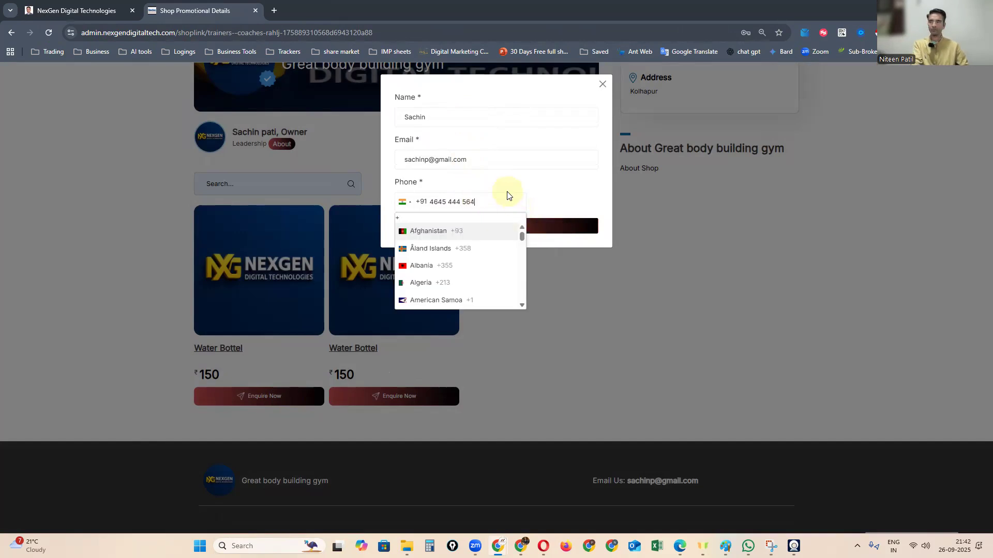
left_click(571, 205)
left_click(567, 224)
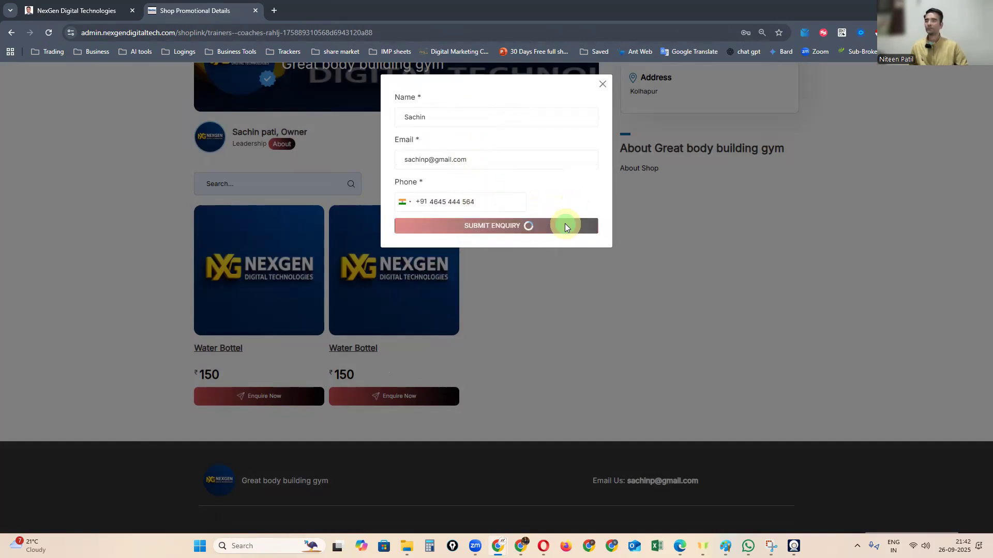